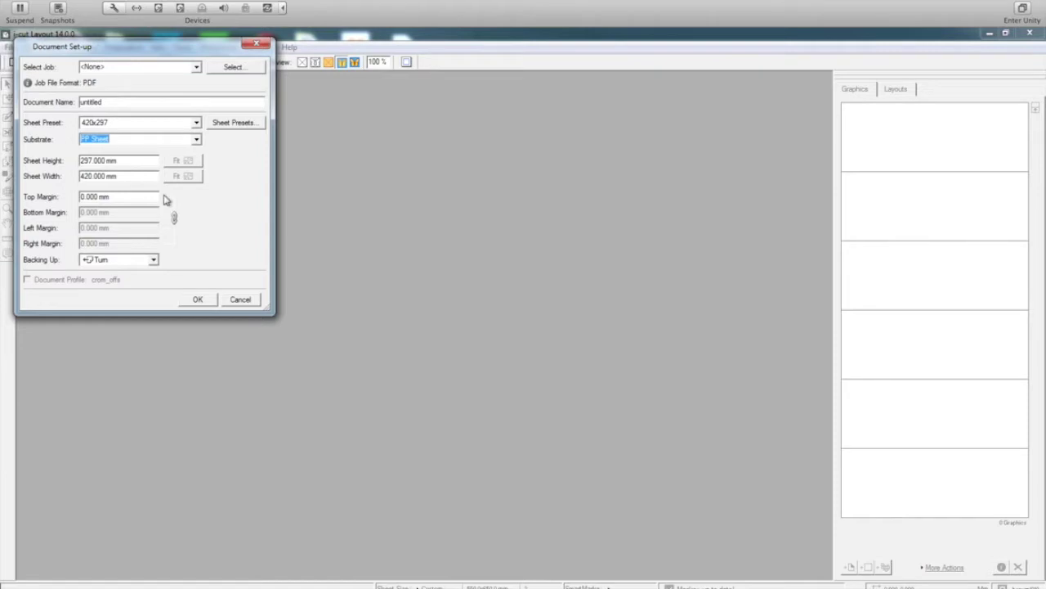
# Create the document with the 420x297 sheet preset and PP Sheet substrate, and delete its existing i-cut Marks SmartMark
pyautogui.click(196, 300)
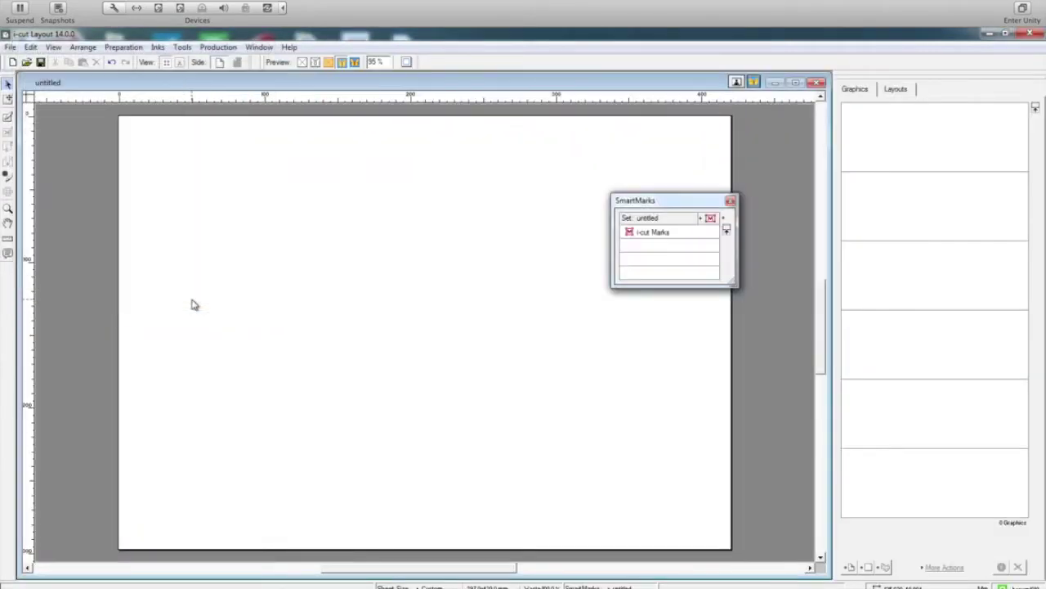
pyautogui.click(699, 231)
pyautogui.click(726, 228)
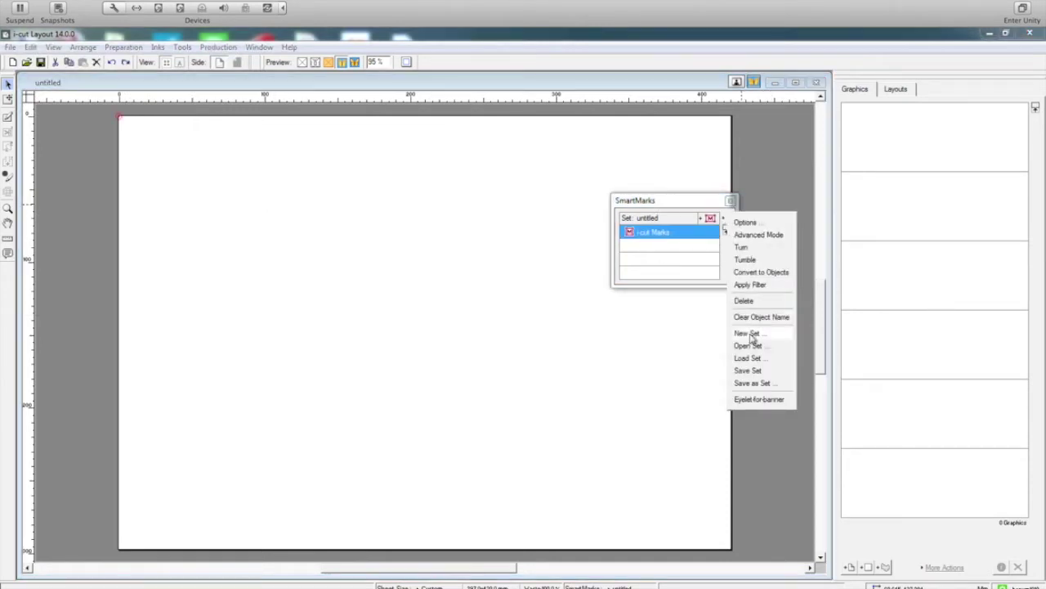
pyautogui.click(746, 301)
pyautogui.click(731, 201)
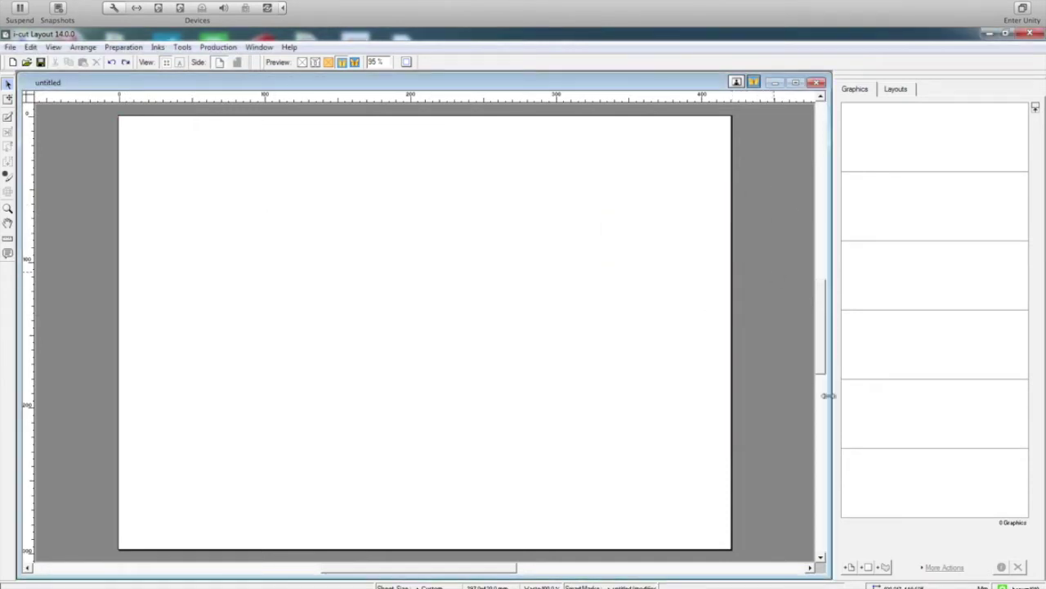
# Add the graphics bear.pdf, dolphin_baby.pdf and elephant.pdf from the Irregular Shapes folder inside i-Cut
pyautogui.click(851, 567)
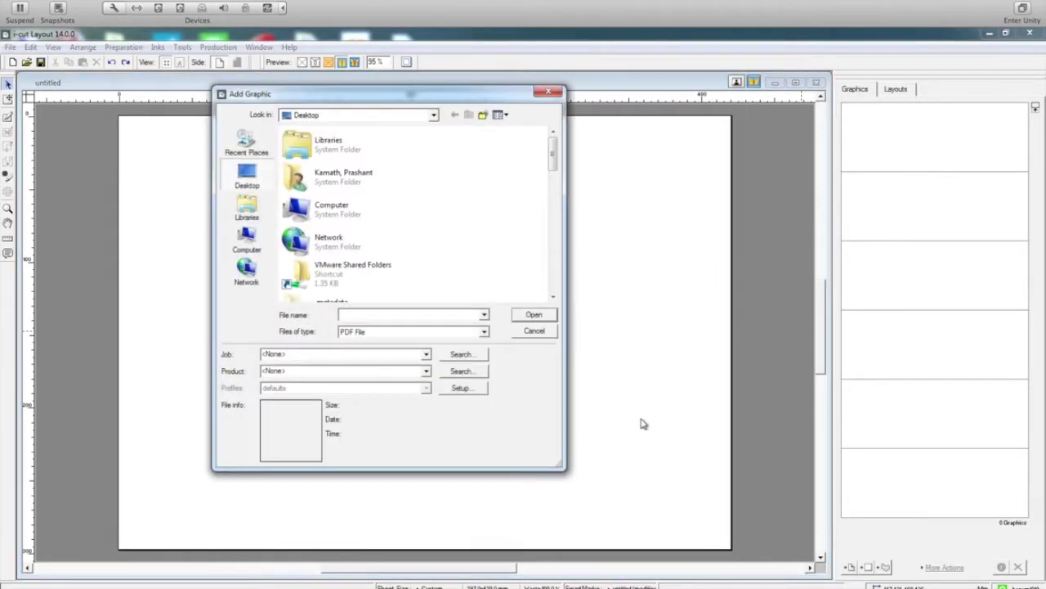
pyautogui.moveTo(554, 160); pyautogui.dragTo(552, 199)
pyautogui.click(314, 183)
pyautogui.doubleClick(313, 183)
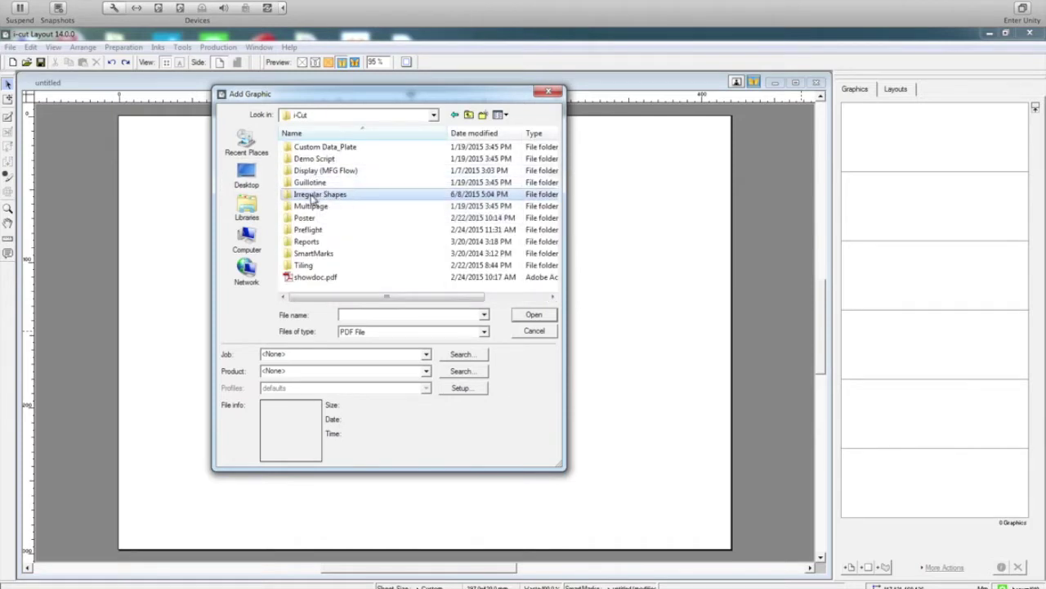
pyautogui.doubleClick(315, 195)
pyautogui.click(317, 159)
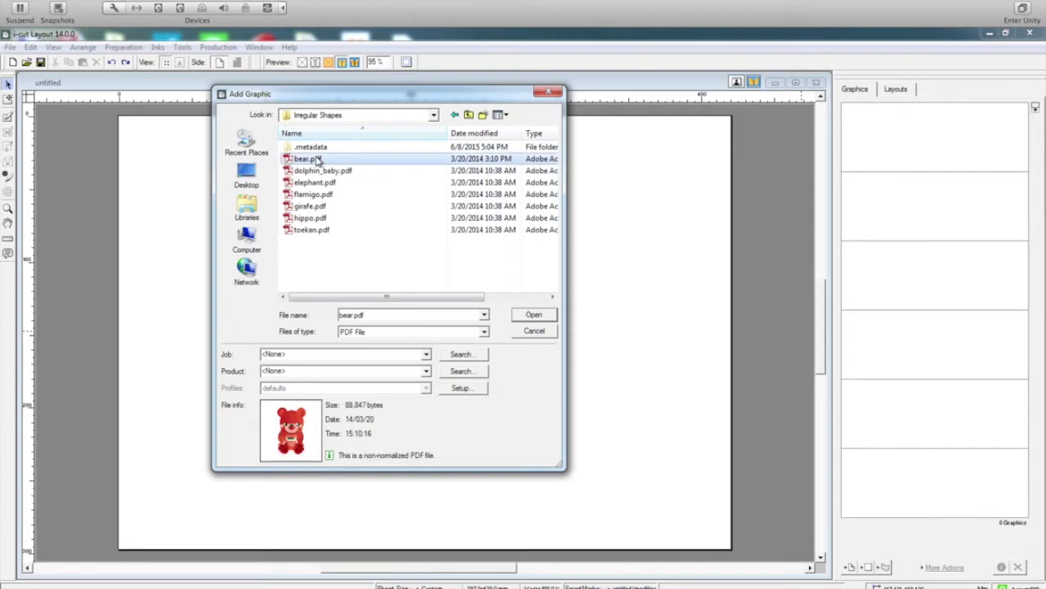
pyautogui.keyDown('shift'); pyautogui.click(315, 182); pyautogui.keyUp('shift')
pyautogui.click(550, 315)
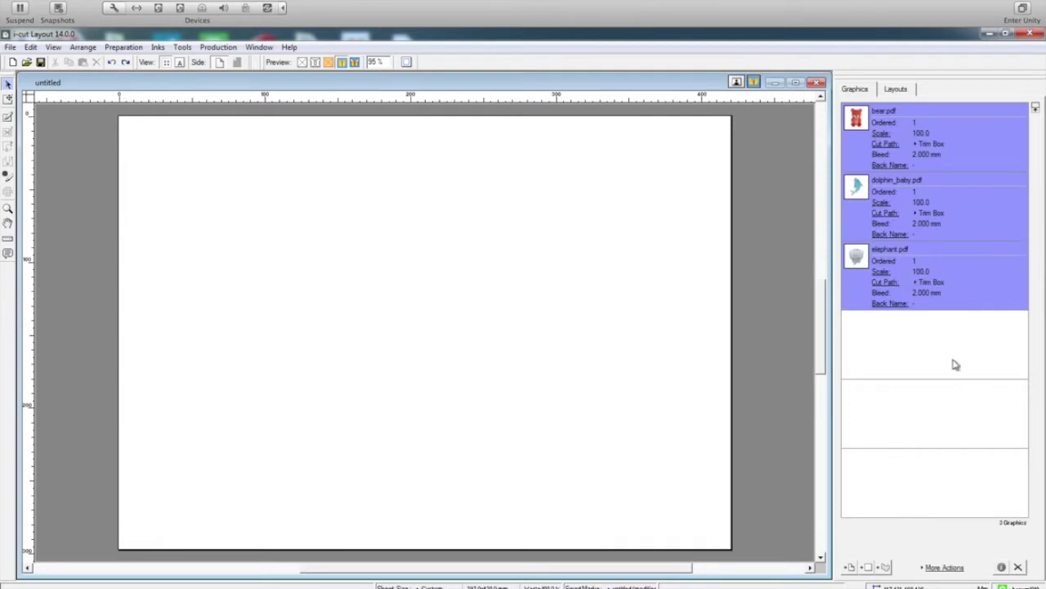
# Set the ordered quantity of the bear, dolphin and elephant graphics to Maximum Fill
pyautogui.click(915, 123)
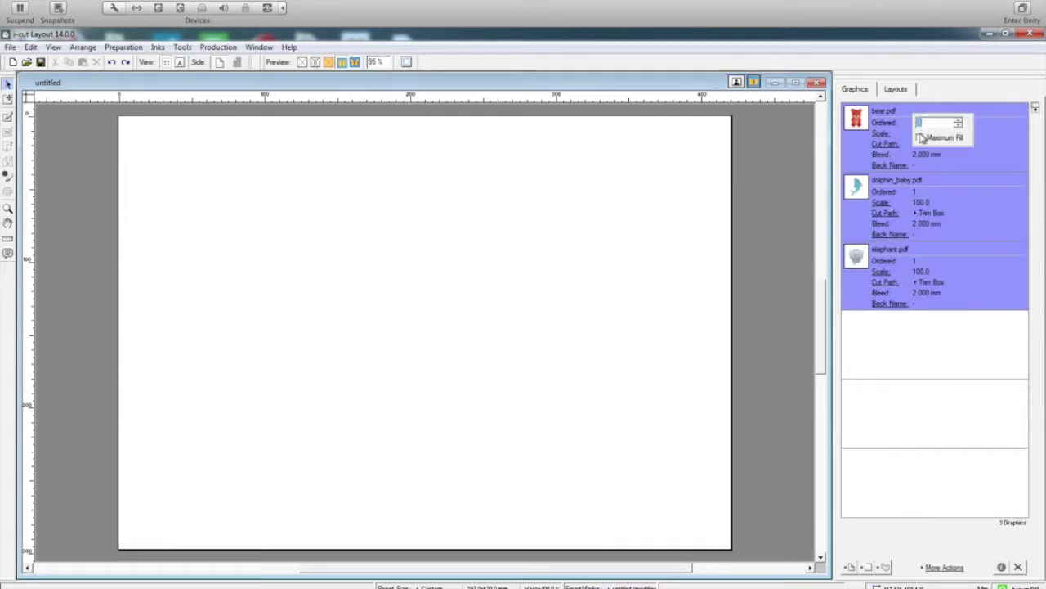
pyautogui.click(921, 140)
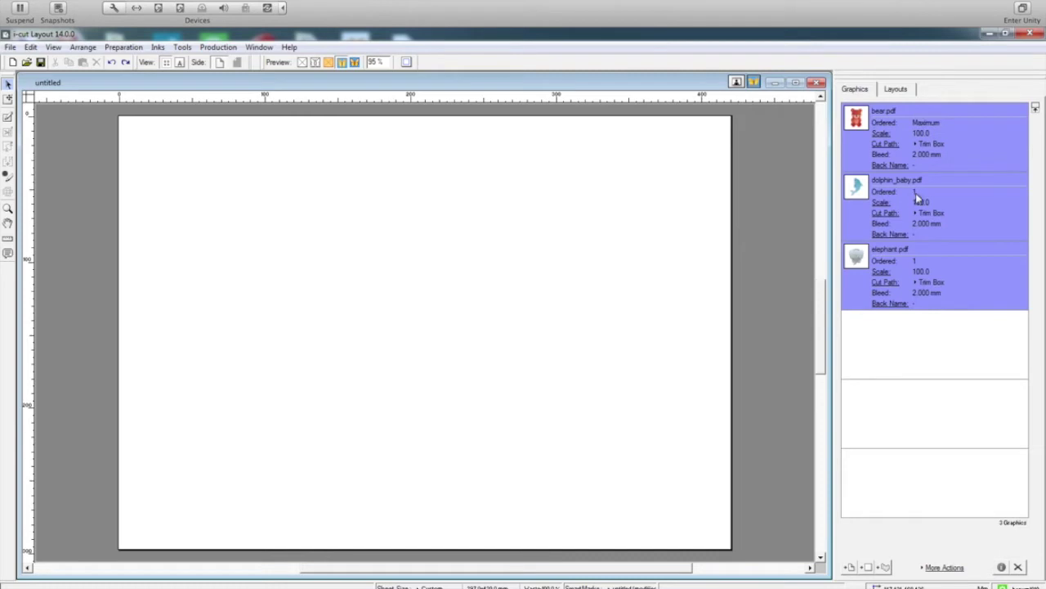
pyautogui.click(915, 193)
pyautogui.click(921, 209)
pyautogui.click(916, 260)
pyautogui.click(920, 276)
# Set the scale to 30% and the bleed to 0 mm for all three graphics together
pyautogui.click(1001, 567)
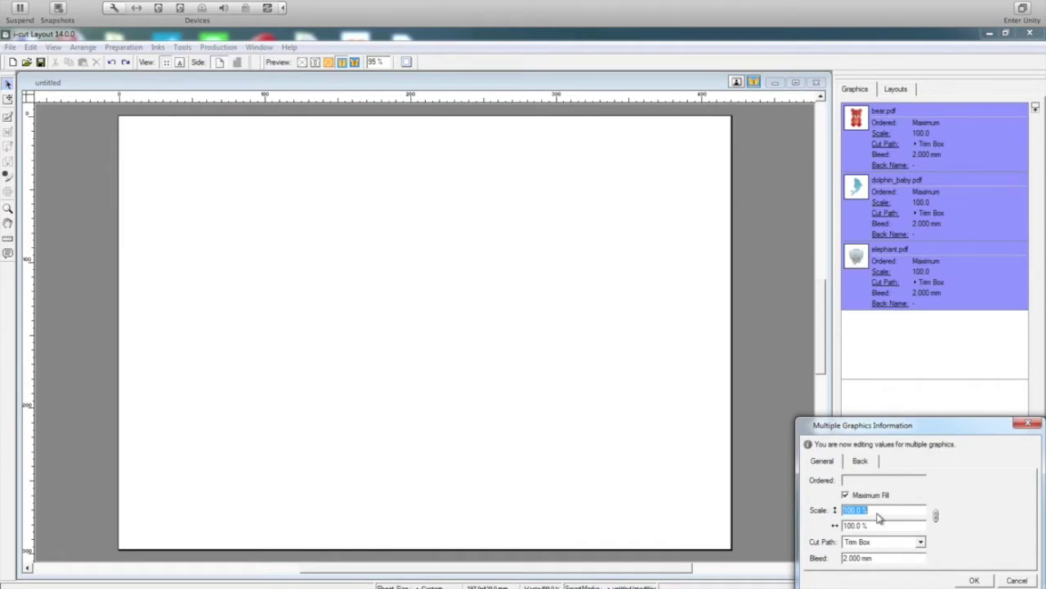
pyautogui.write('30')
pyautogui.press('Tab')
pyautogui.click(883, 559)
pyautogui.write('0')
pyautogui.press('Tab')
pyautogui.click(973, 581)
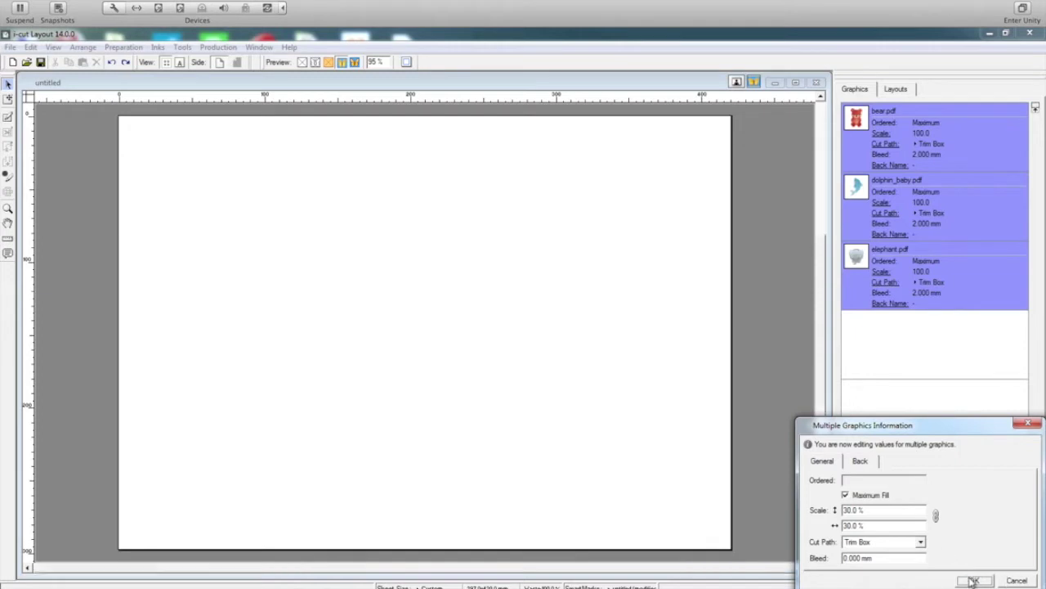
# Generate cut paths for all three graphics from the outline of all objects, with a 0 mm offset
pyautogui.click(981, 138)
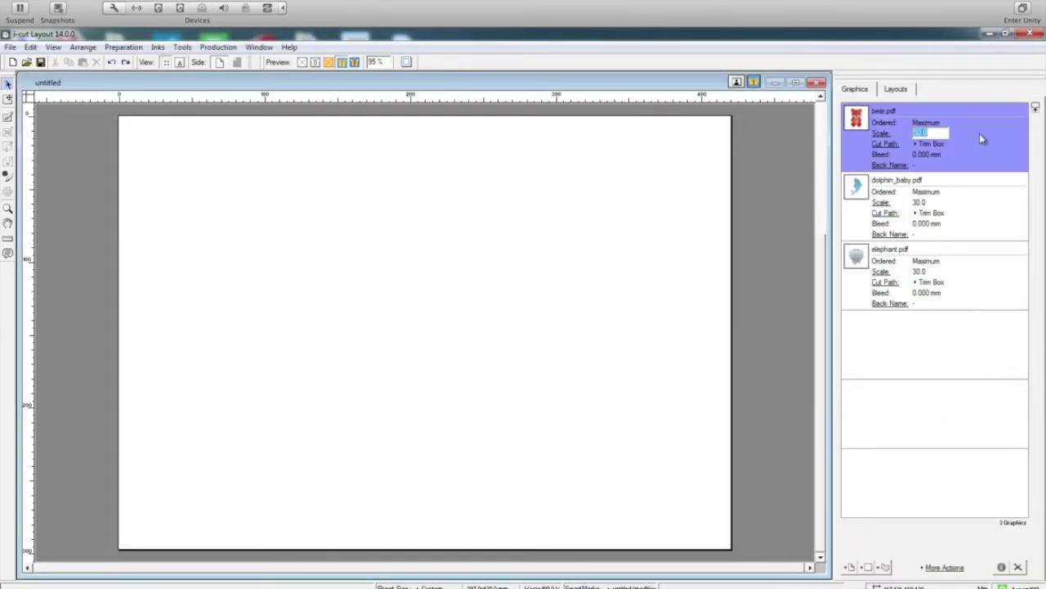
pyautogui.keyDown('ctrl'); pyautogui.click(989, 205); pyautogui.keyUp('ctrl')
pyautogui.keyDown('ctrl'); pyautogui.click(990, 303); pyautogui.keyUp('ctrl')
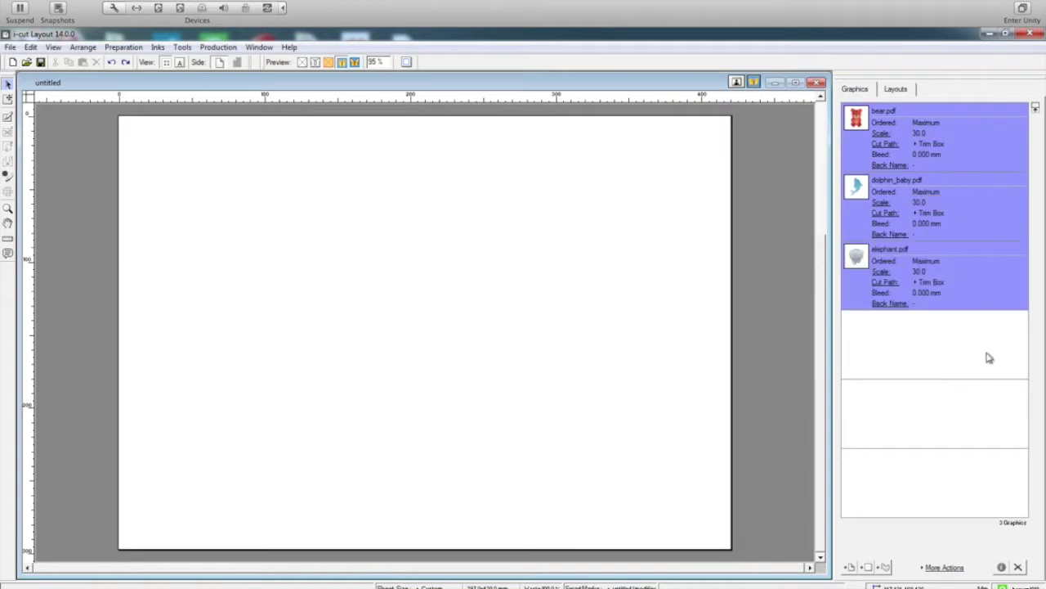
pyautogui.click(949, 567)
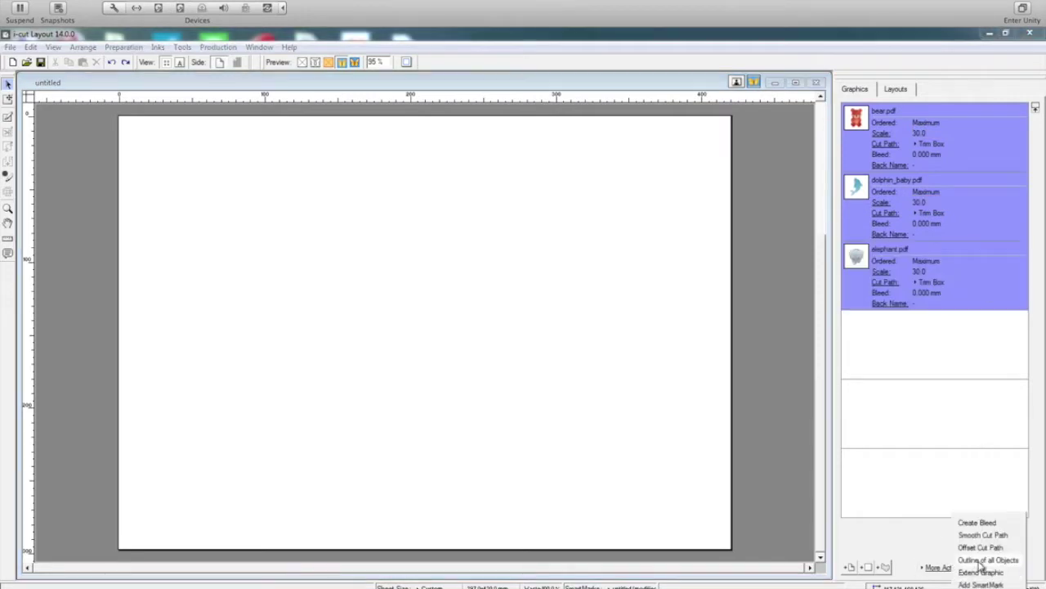
pyautogui.click(981, 561)
pyautogui.click(998, 523)
pyautogui.doubleClick(998, 524)
pyautogui.write('0')
pyautogui.press('Tab')
pyautogui.press('Tab')
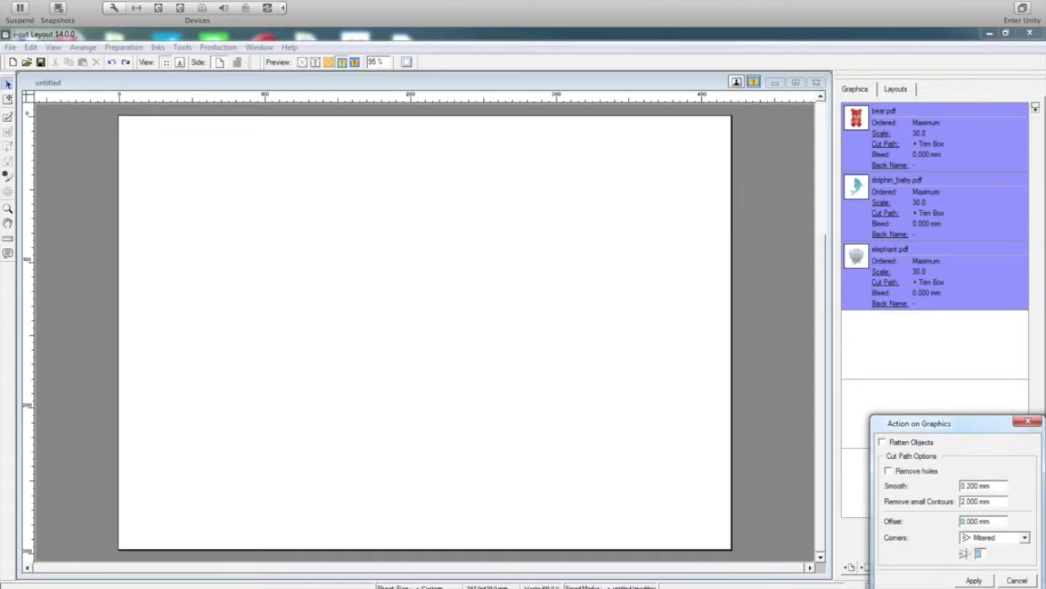
pyautogui.click(975, 580)
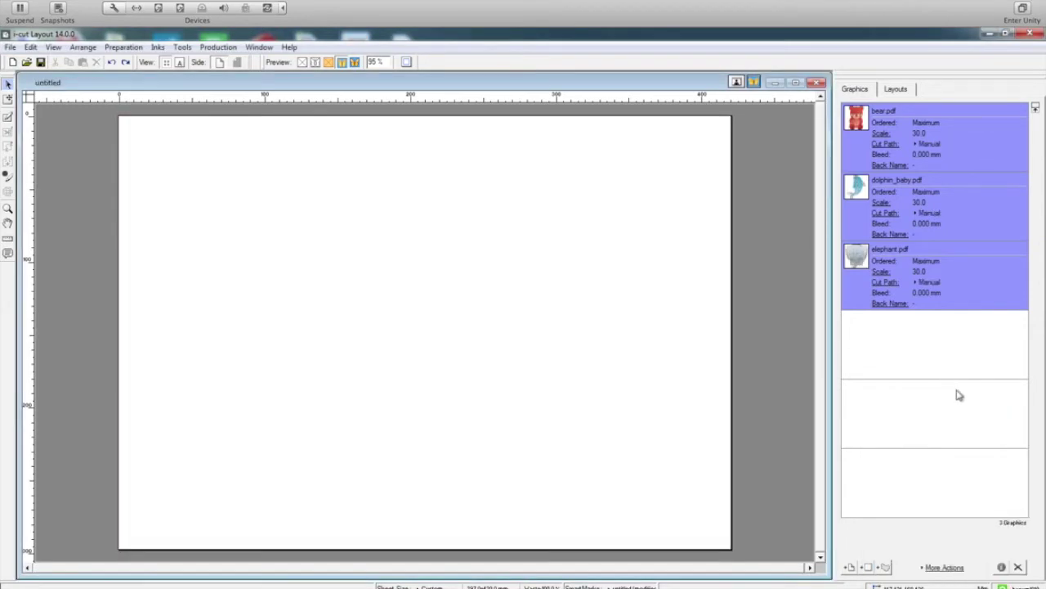
# Create a 2 mm bleed on all three graphics in Clone mode with Force Cloning enabled
pyautogui.click(957, 573)
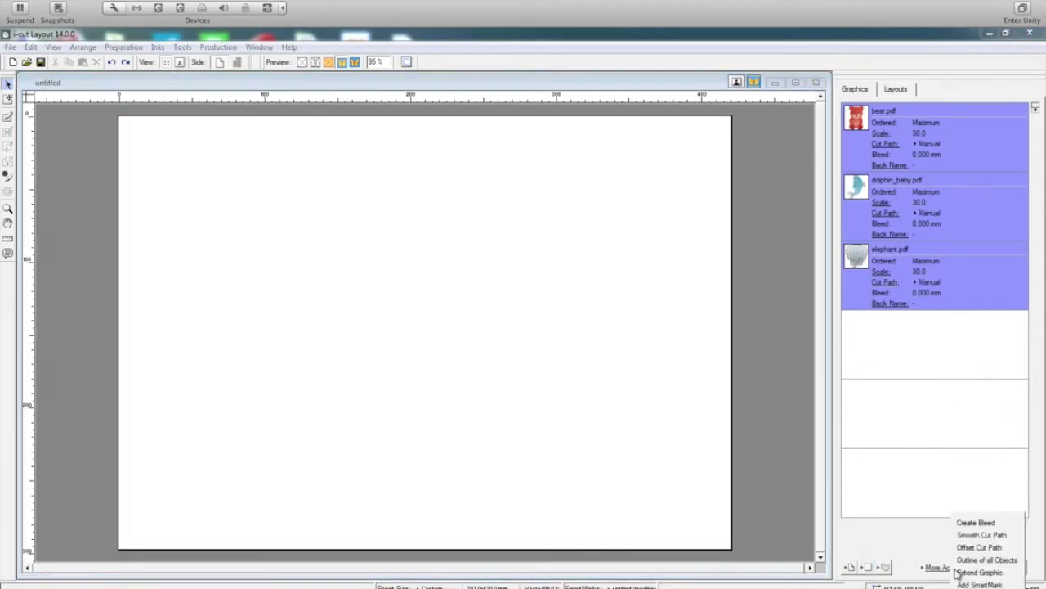
pyautogui.click(984, 525)
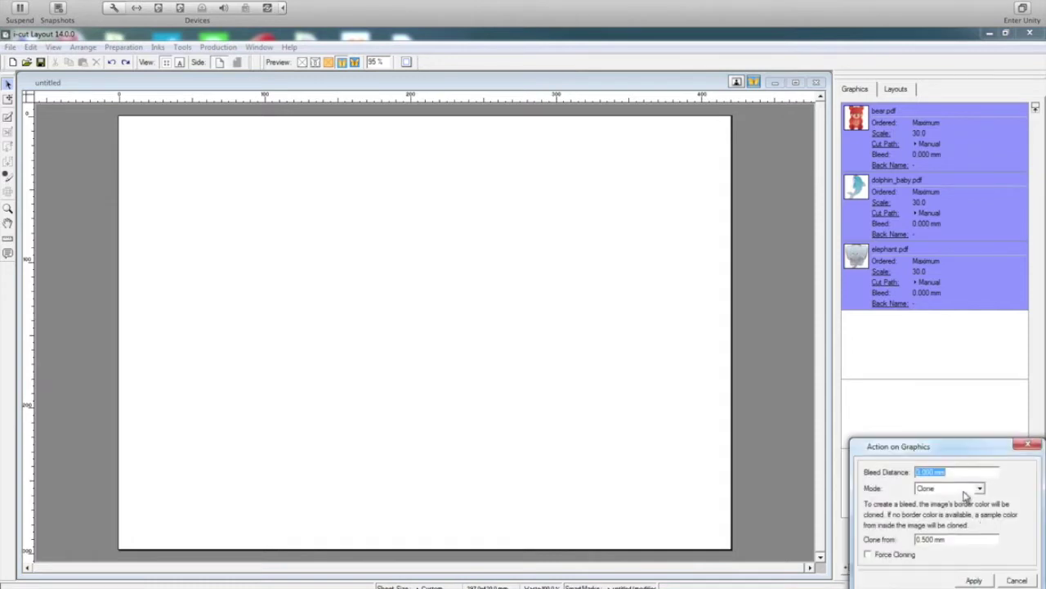
pyautogui.click(888, 556)
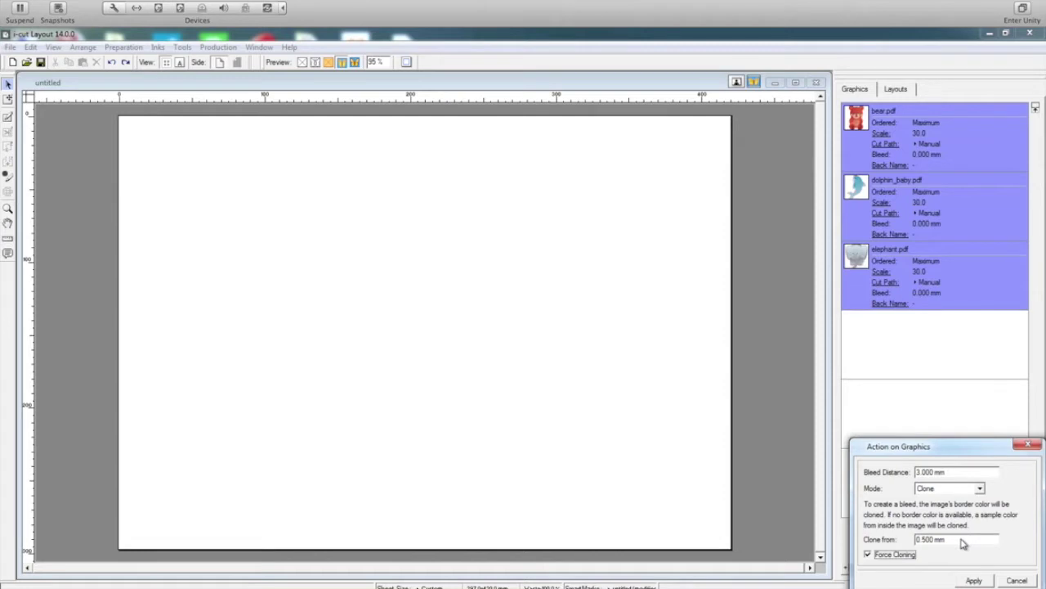
pyautogui.doubleClick(961, 474)
pyautogui.doubleClick(961, 475)
pyautogui.click(961, 474)
pyautogui.doubleClick(960, 474)
pyautogui.click(961, 474)
pyautogui.press('BackSpace')
pyautogui.press('BackSpace')
pyautogui.press('BackSpace')
pyautogui.press('BackSpace')
pyautogui.press('BackSpace')
pyautogui.press('BackSpace')
pyautogui.press('BackSpace')
pyautogui.click(985, 581)
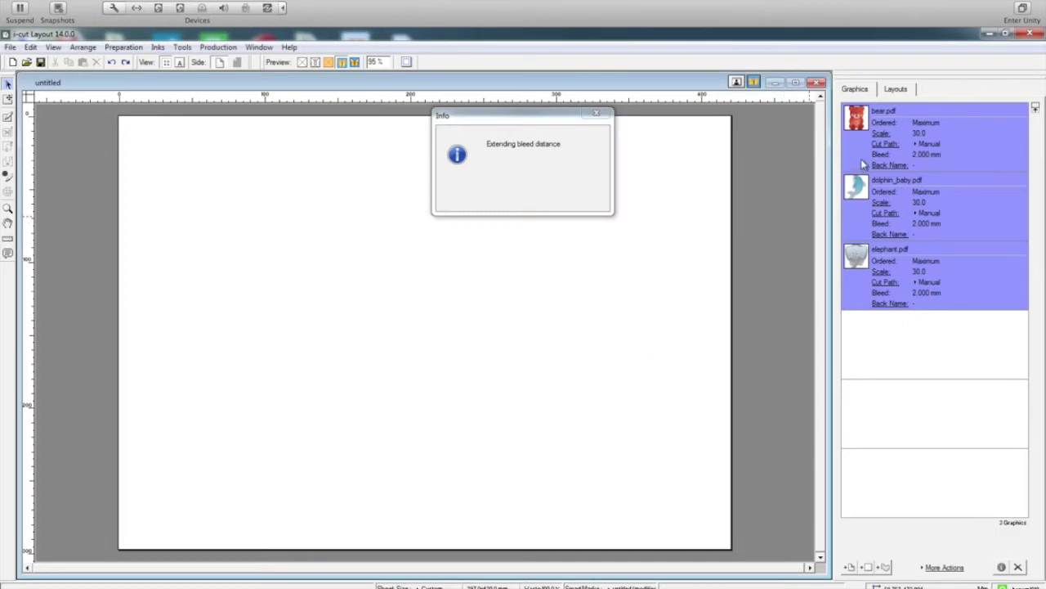
pyautogui.click(597, 112)
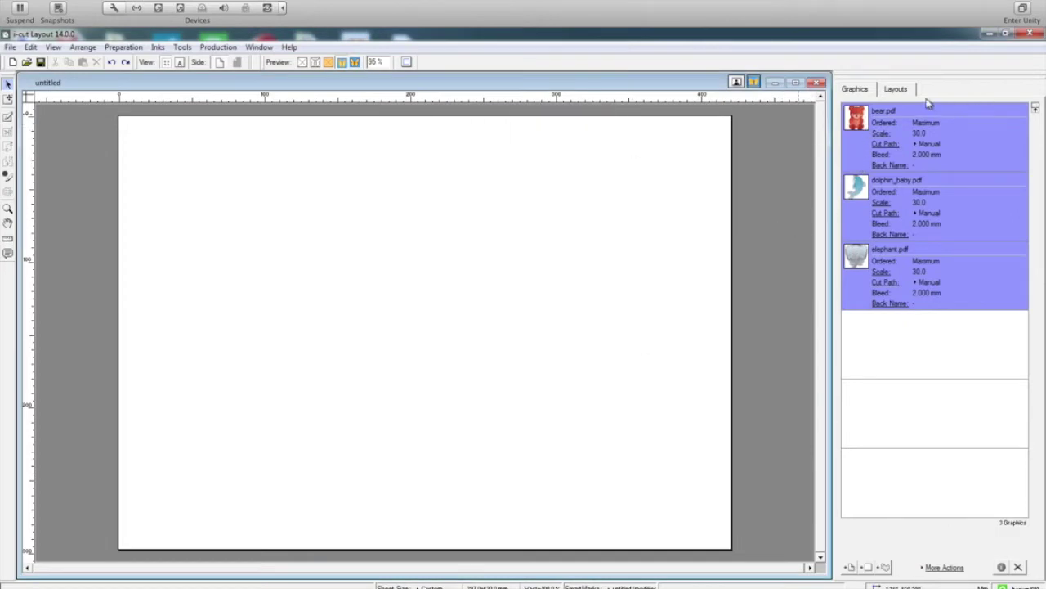
# Nest the graphics on the sheet with a 3 mm gutter, naming the layout integration-esko
pyautogui.click(899, 91)
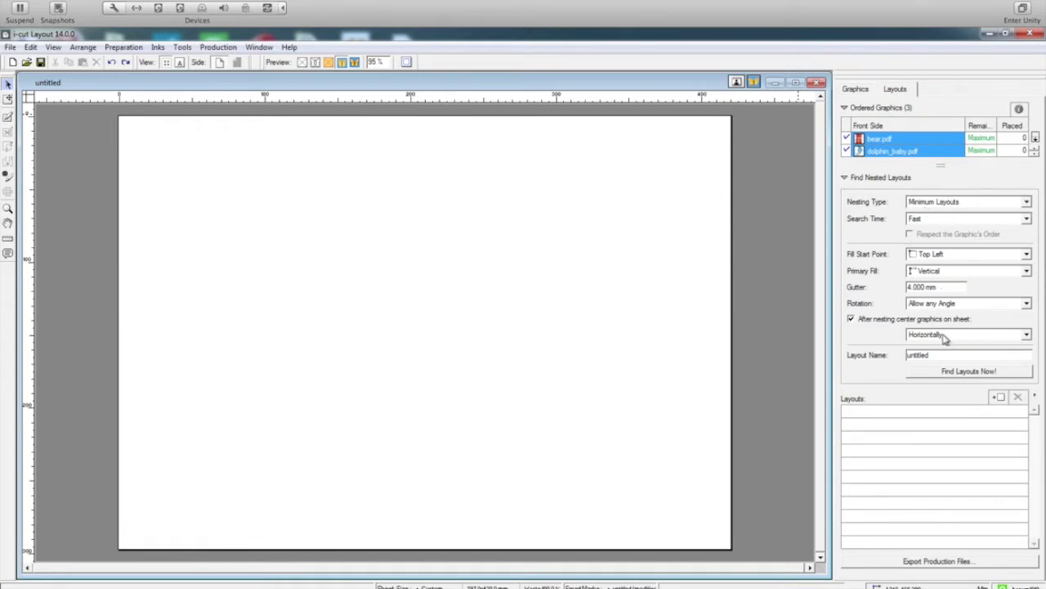
pyautogui.click(945, 287)
pyautogui.doubleClick(945, 287)
pyautogui.moveTo(944, 287); pyautogui.dragTo(903, 289)
pyautogui.doubleClick(952, 289)
pyautogui.write('3')
pyautogui.press('Tab')
pyautogui.write('m')
pyautogui.click(978, 371)
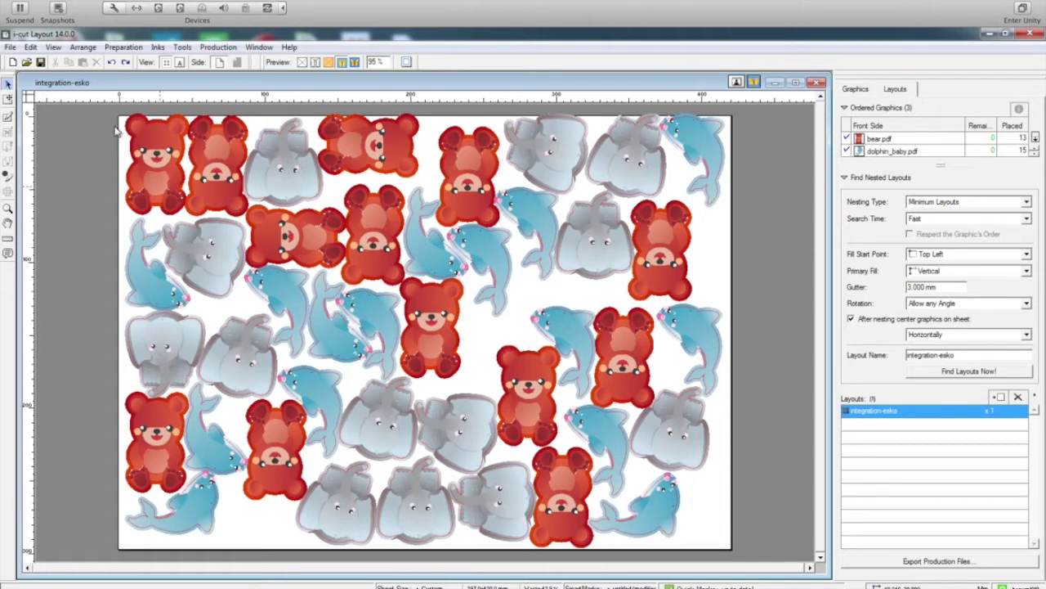
# Set the linked sheet margins to 20 mm in the document set-up and recalculate the nested layout
pyautogui.click(11, 46)
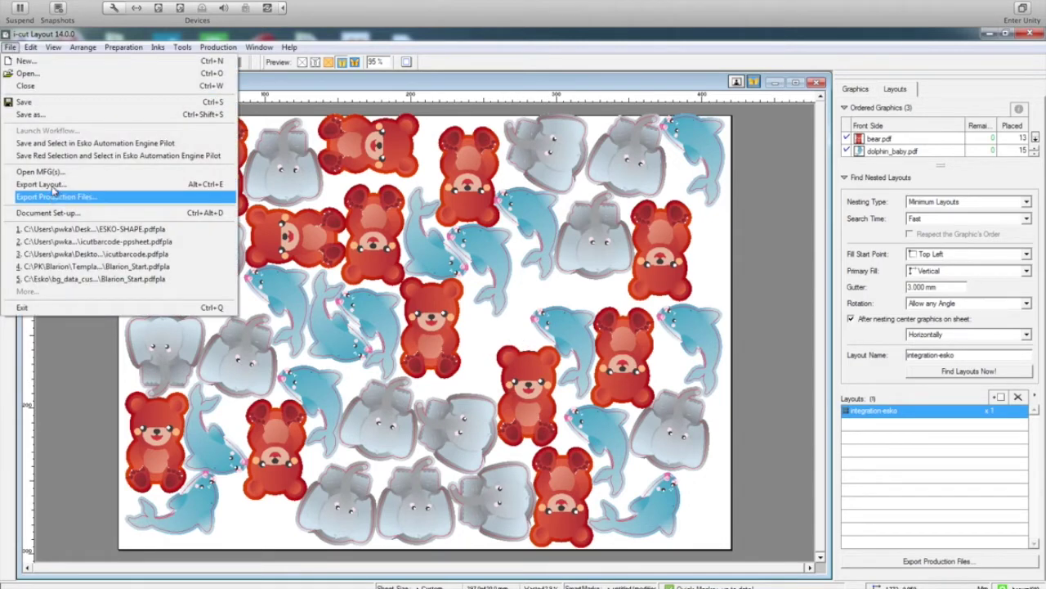
pyautogui.click(49, 212)
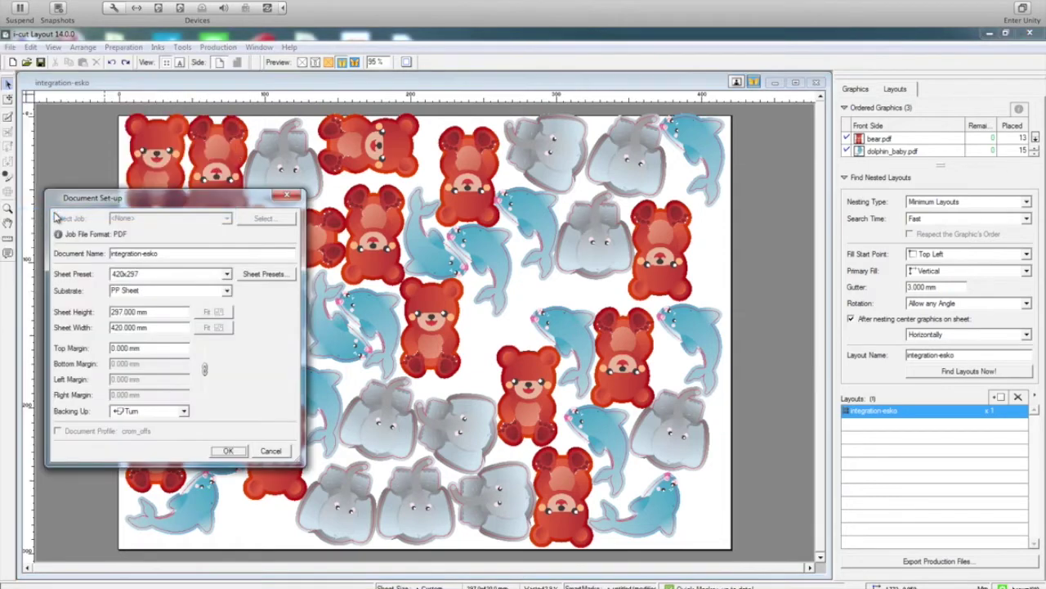
pyautogui.doubleClick(148, 350)
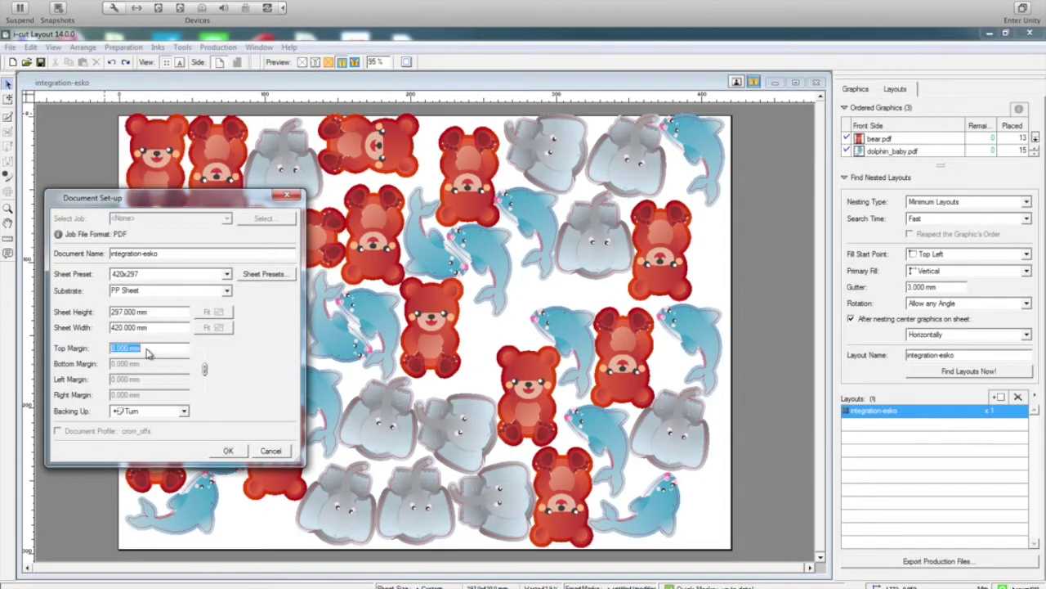
pyautogui.write('2')
pyautogui.click(232, 452)
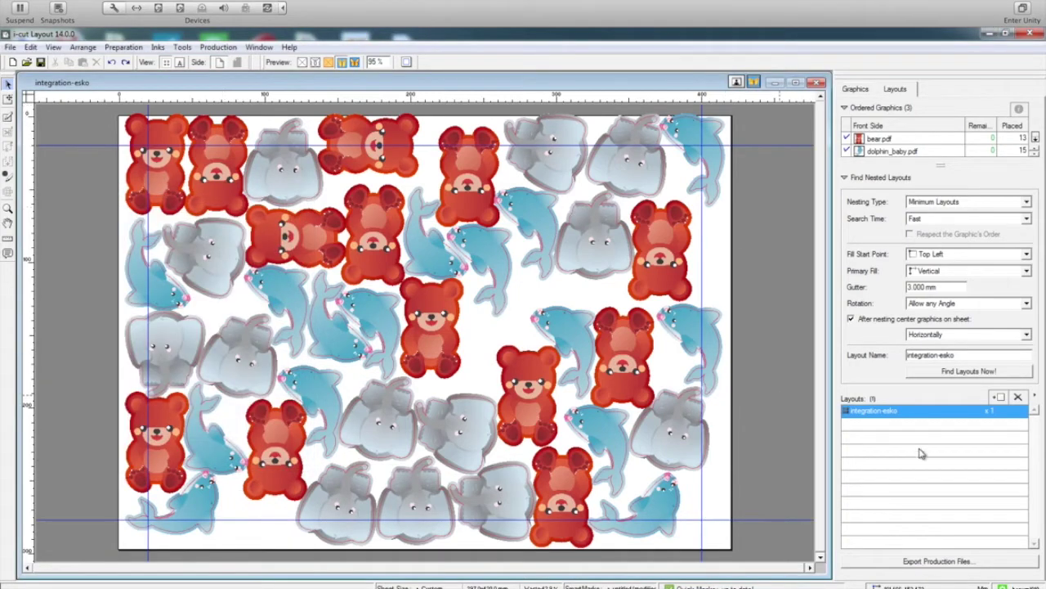
pyautogui.click(964, 372)
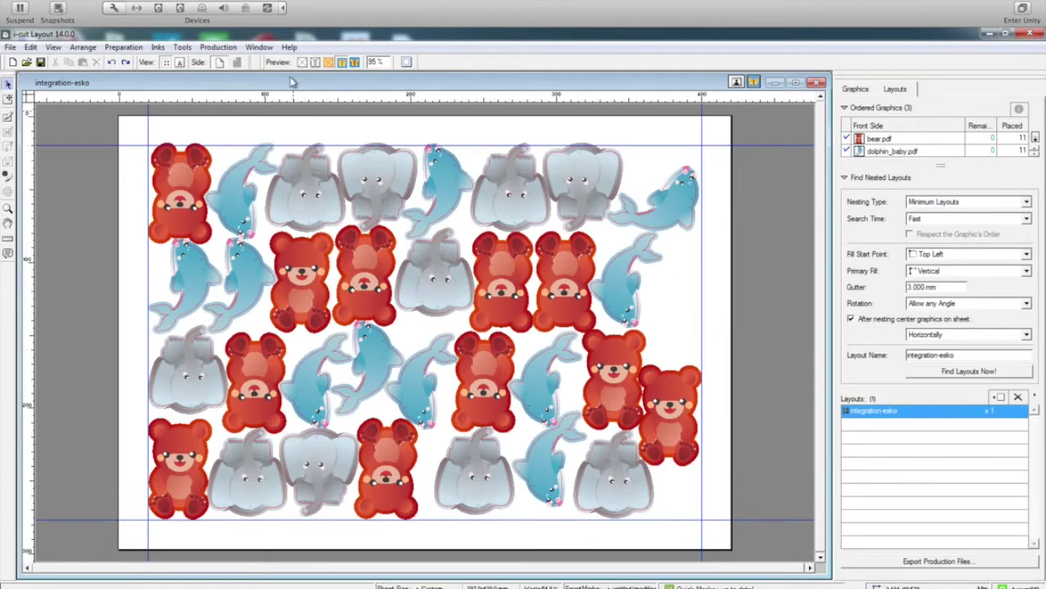
# Add an i-cut Marks SmartMark of 6 mm filled circles around the nested layout
pyautogui.click(235, 48)
pyautogui.click(286, 64)
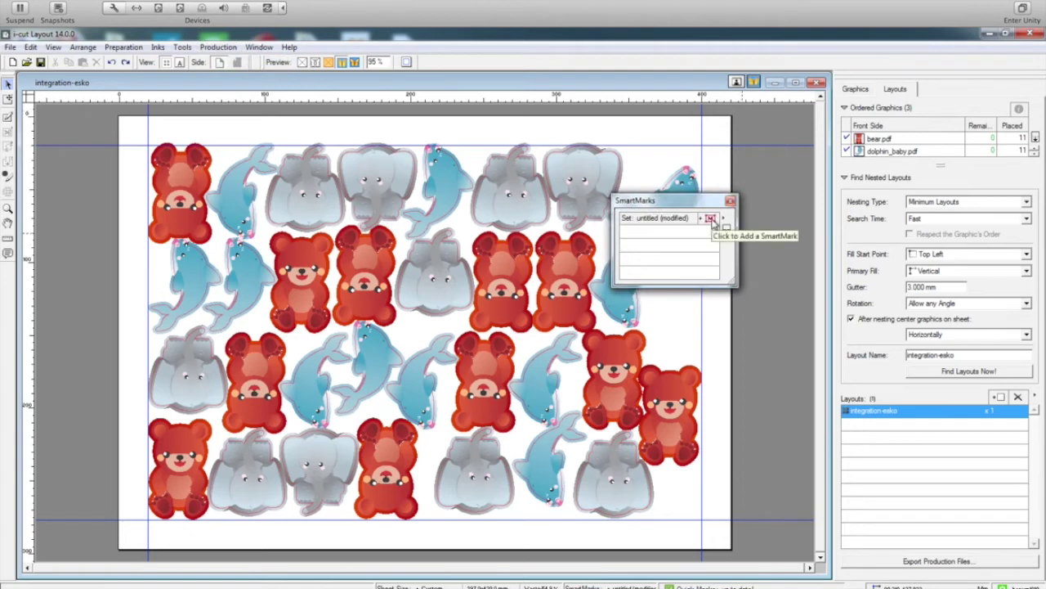
pyautogui.click(711, 219)
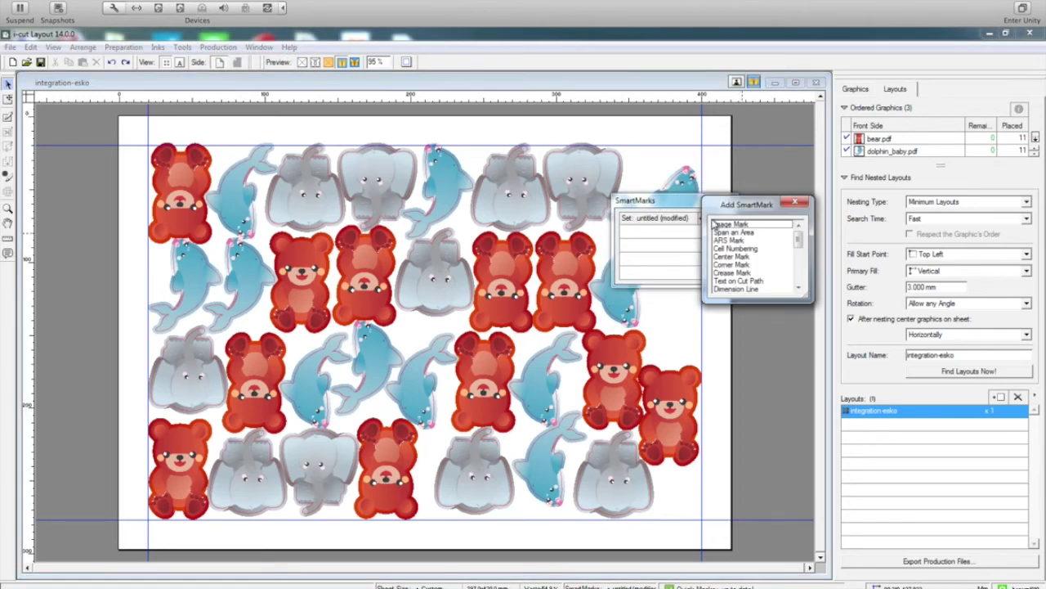
pyautogui.moveTo(800, 245); pyautogui.dragTo(801, 263)
pyautogui.doubleClick(733, 273)
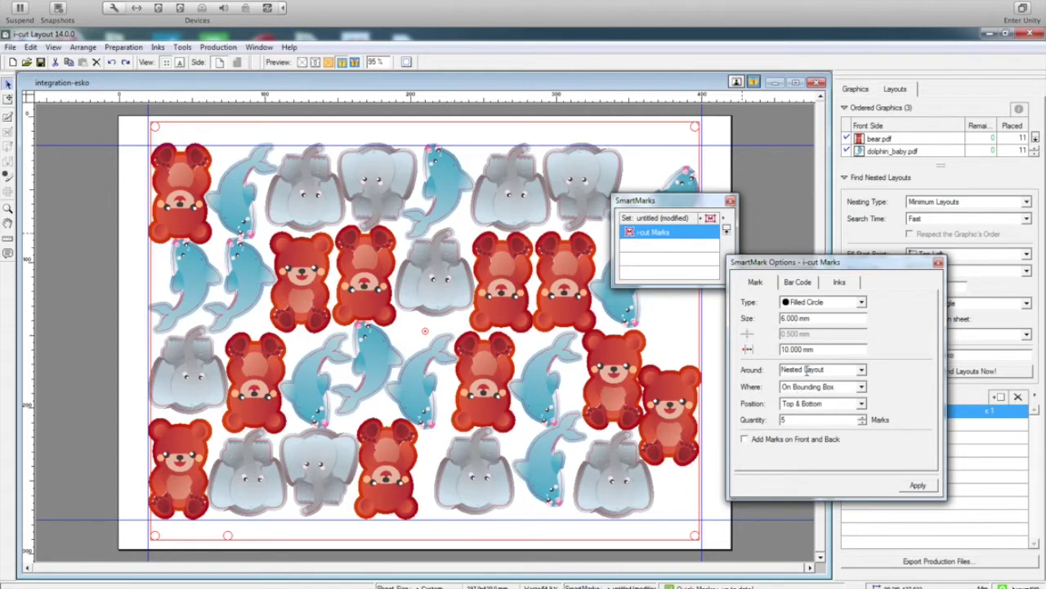
pyautogui.click(862, 372)
pyautogui.click(862, 372)
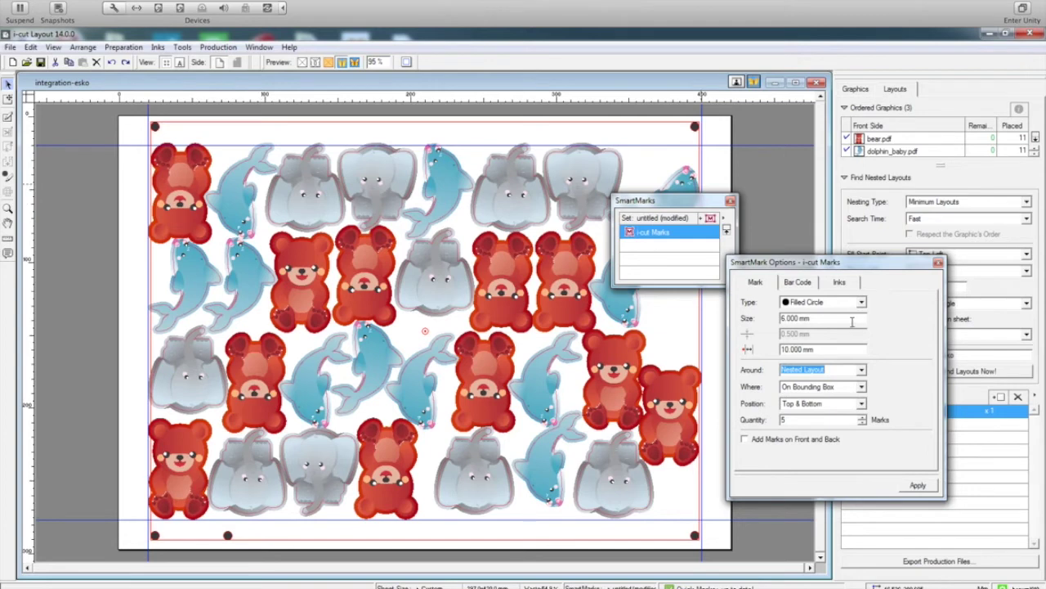
# Add a horizontal Code 39 bar code attached to the sheet to the i-cut Marks
pyautogui.click(798, 282)
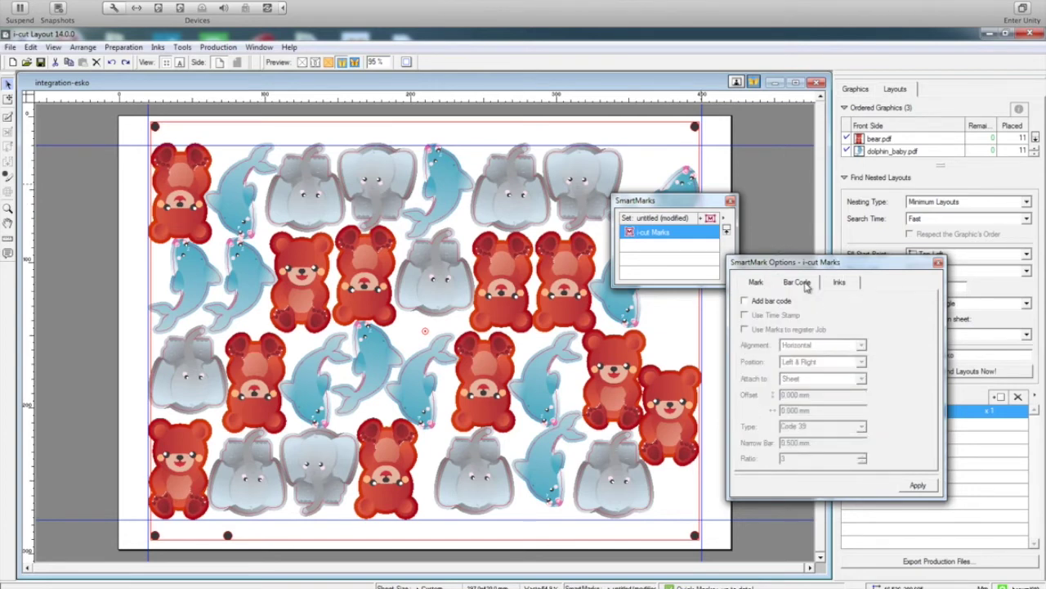
pyautogui.click(774, 302)
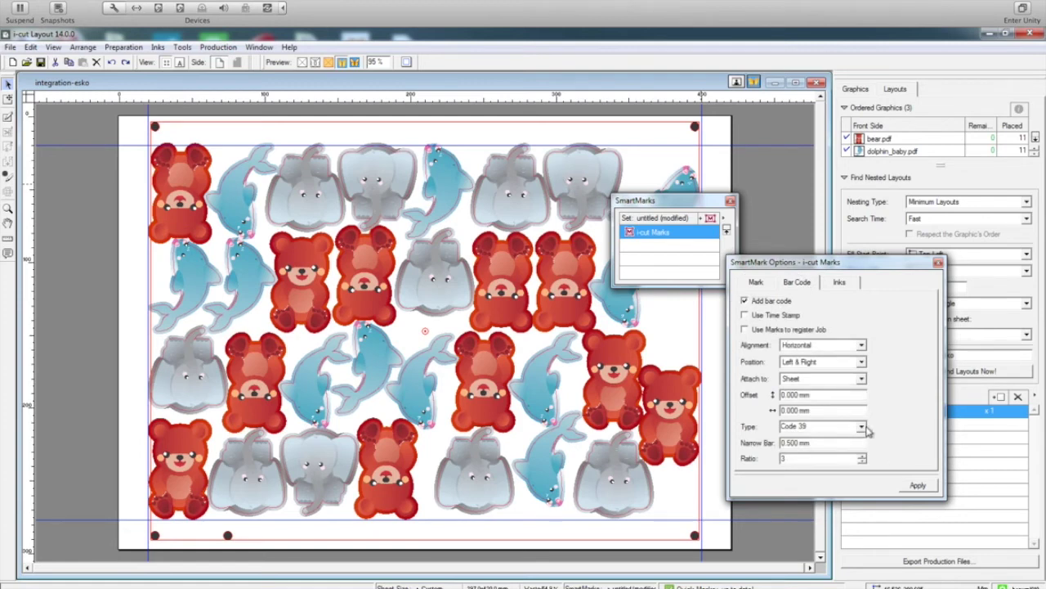
pyautogui.click(918, 486)
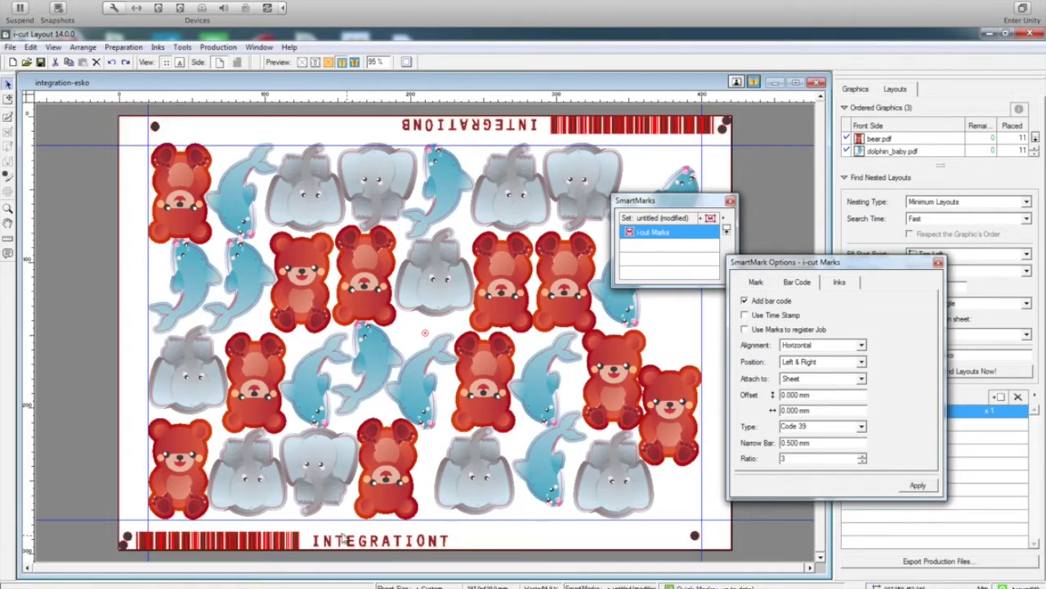
# Restrict the i-cut Marks bar code position to Left only and apply the change to the layout
pyautogui.click(755, 282)
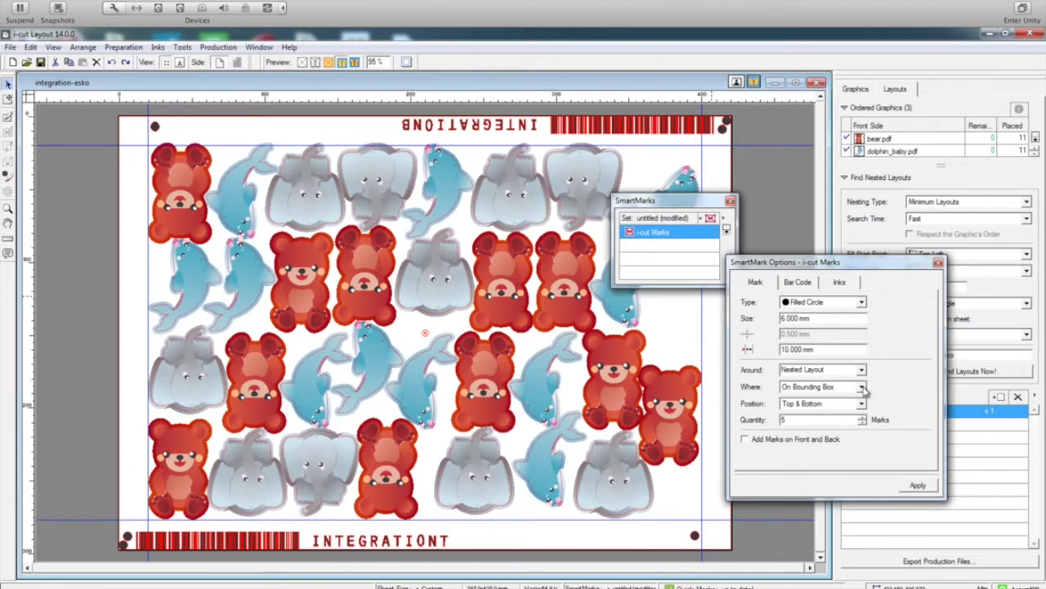
pyautogui.click(799, 282)
pyautogui.click(809, 362)
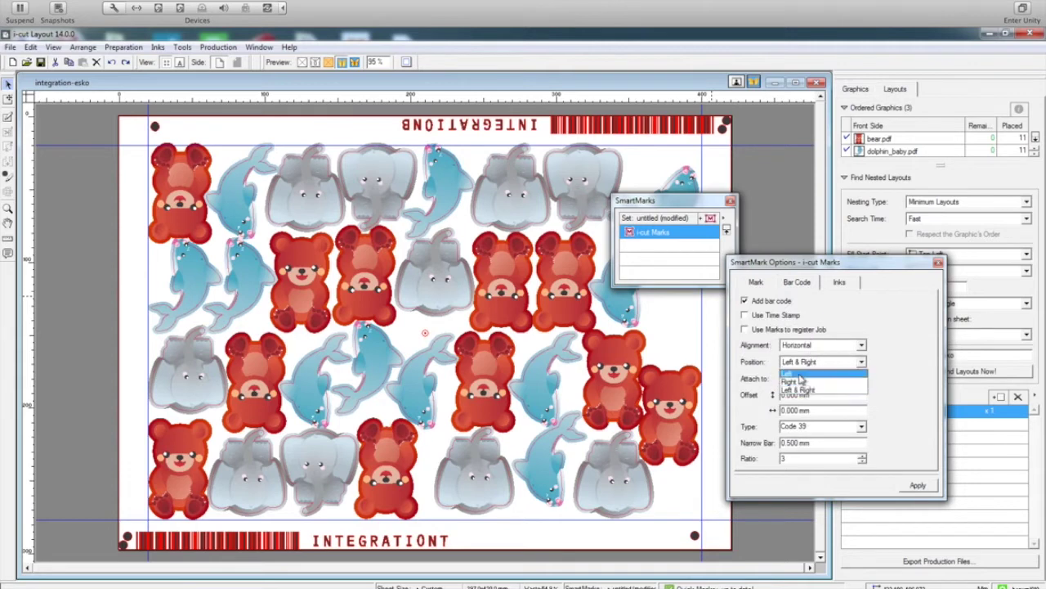
pyautogui.click(818, 379)
pyautogui.click(924, 486)
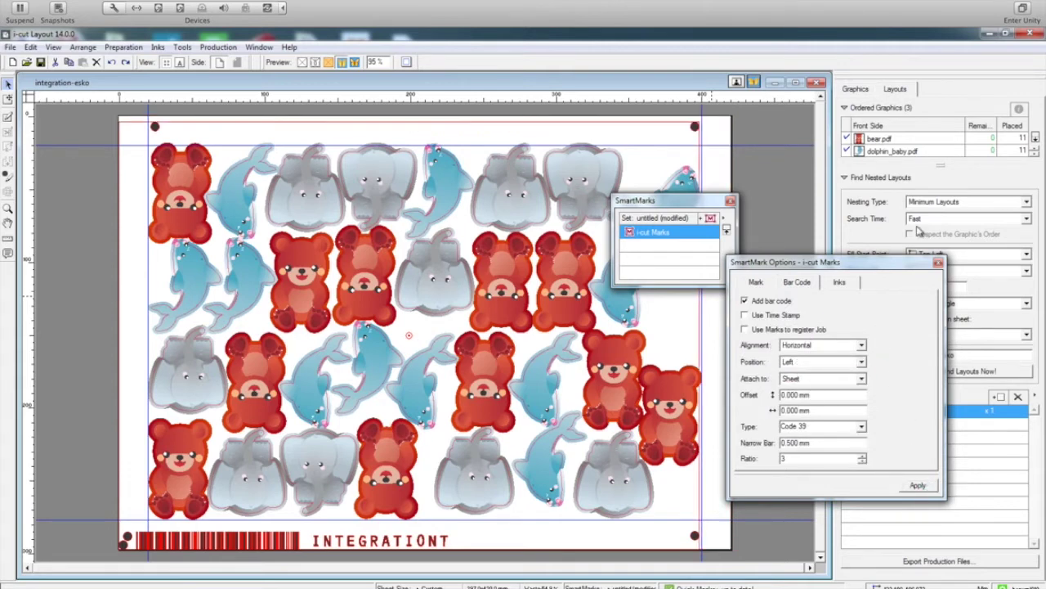
pyautogui.click(939, 262)
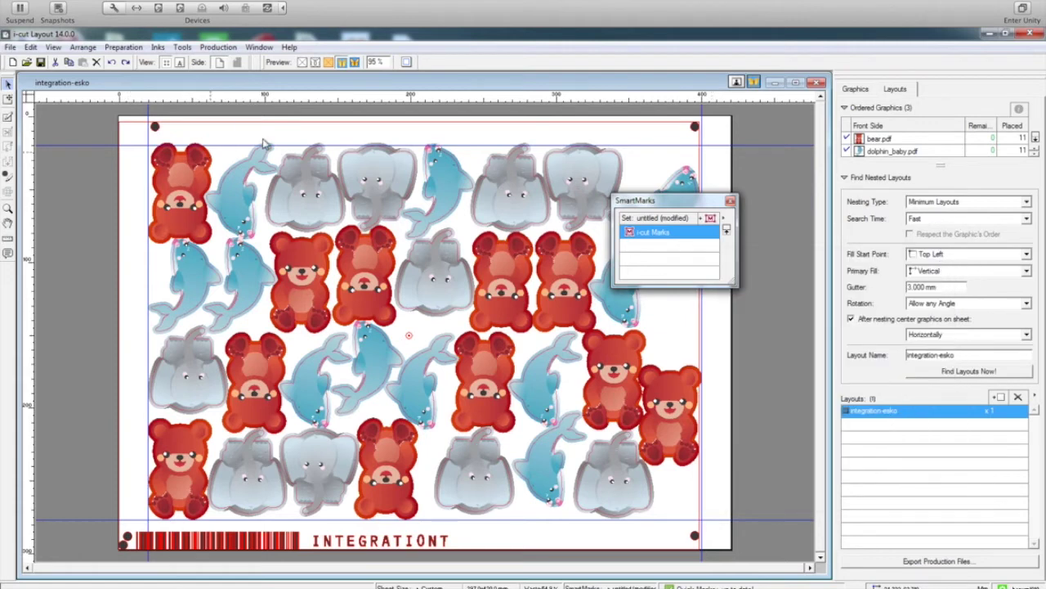
# Start exporting the production files for all accepted layouts, with the Desktop as the print file's output folder
pyautogui.click(10, 47)
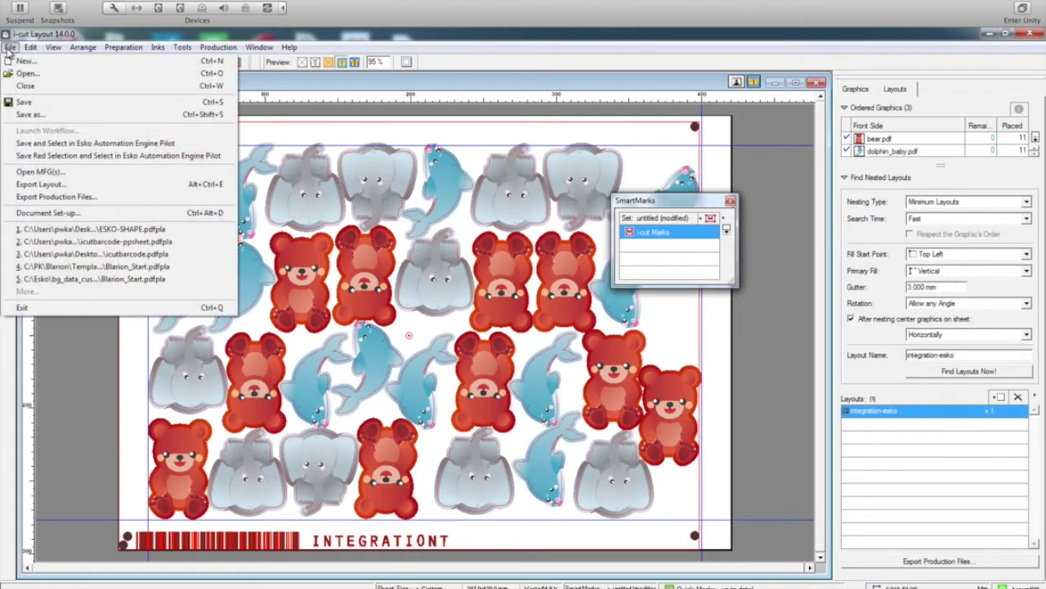
pyautogui.click(53, 197)
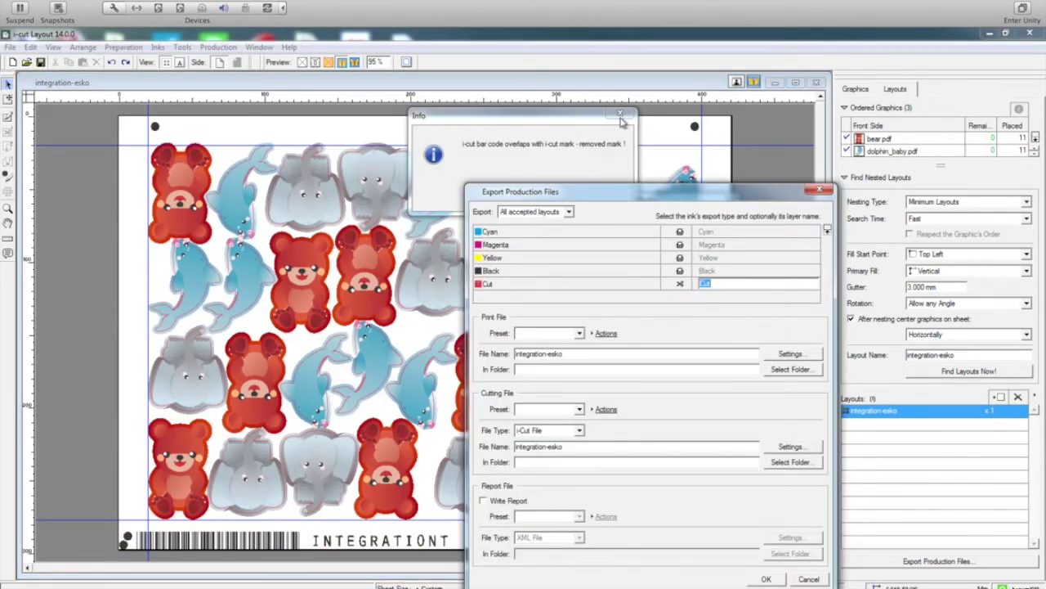
pyautogui.moveTo(564, 198); pyautogui.dragTo(468, 163)
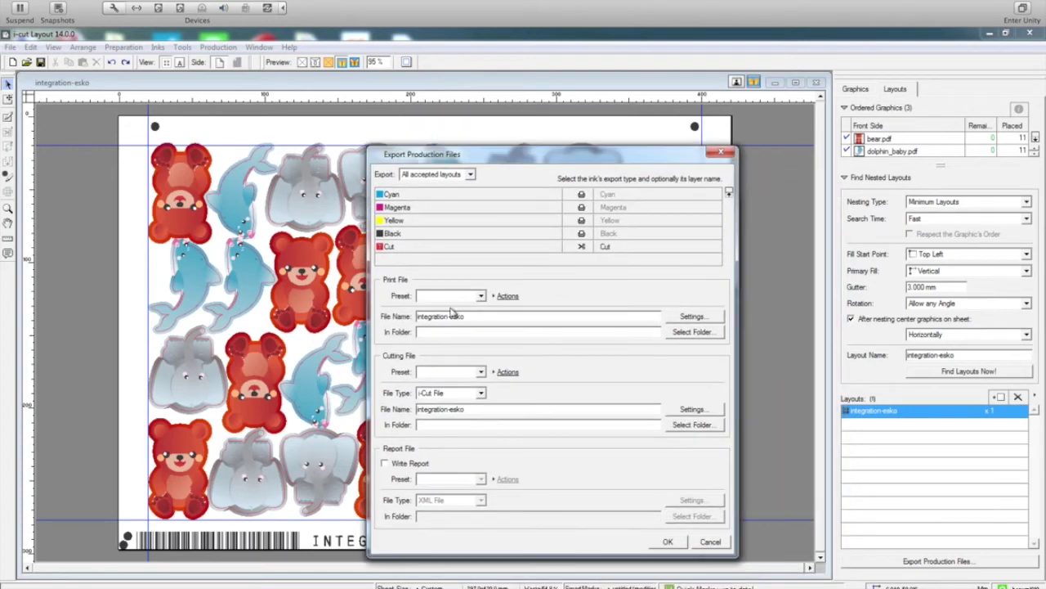
pyautogui.click(693, 332)
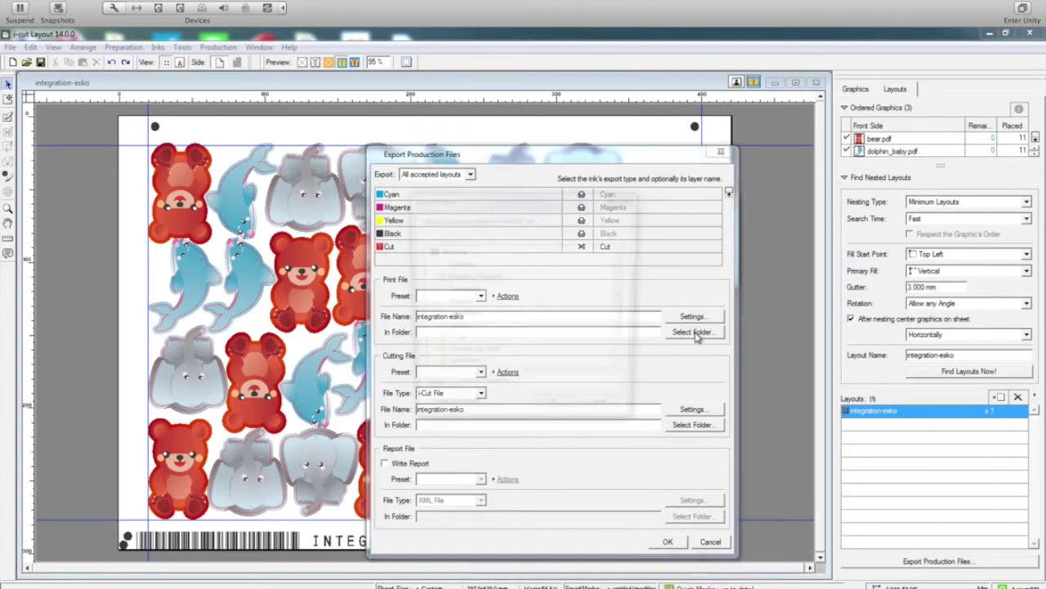
pyautogui.click(451, 251)
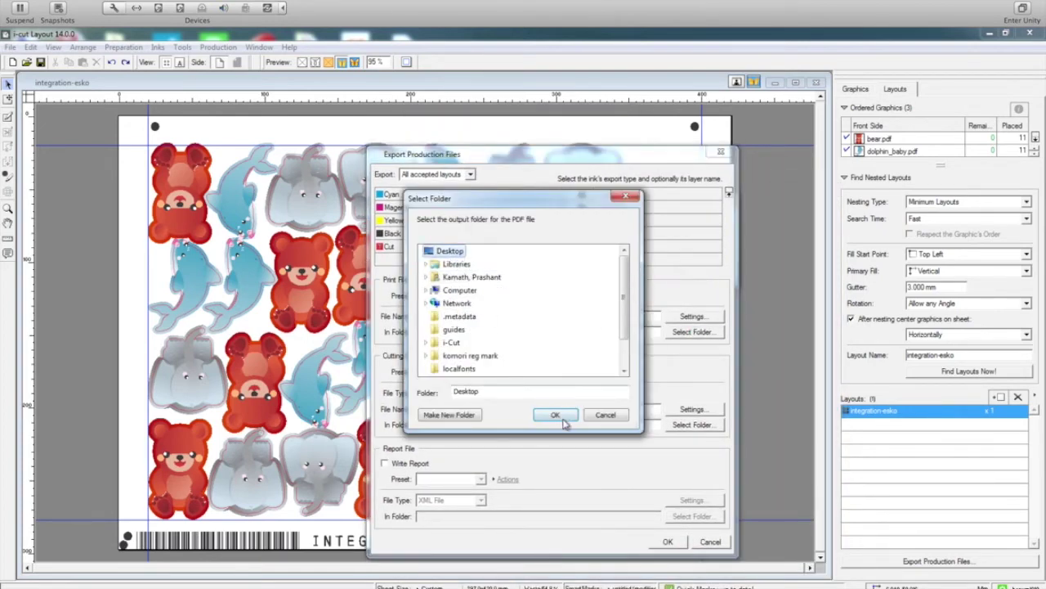
pyautogui.click(559, 416)
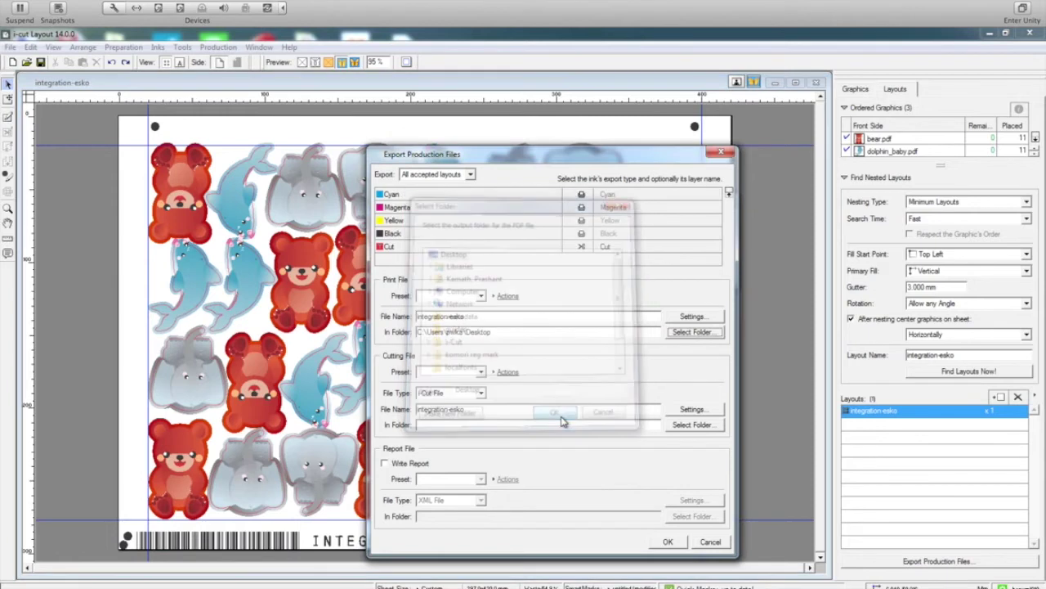
# Choose the Desktop as the i-Cut cutting file's output folder and export the integration-esko print and cutting files
pyautogui.click(684, 426)
pyautogui.click(450, 251)
pyautogui.click(557, 413)
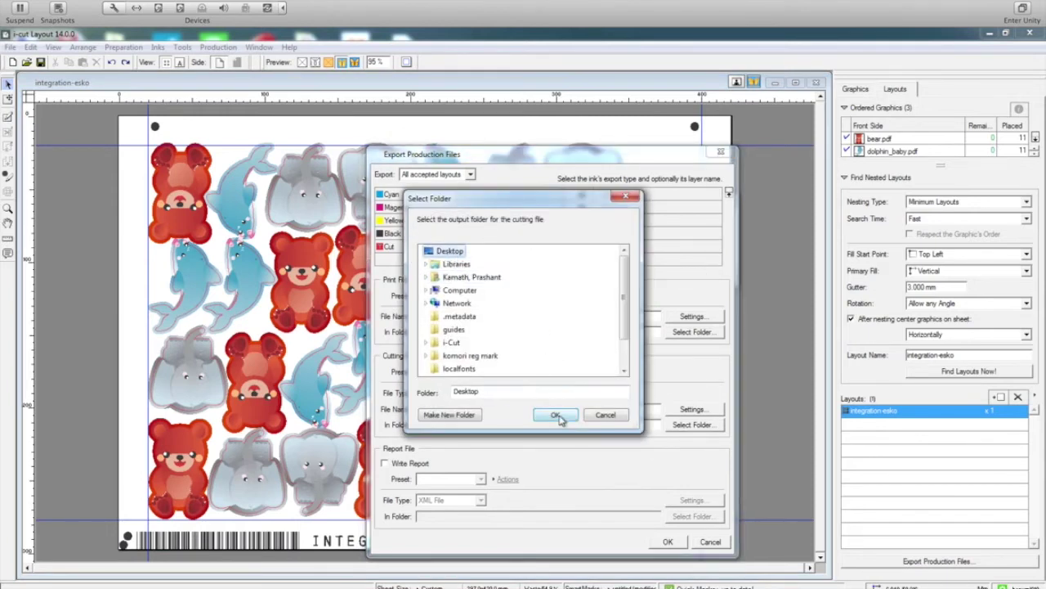
pyautogui.click(668, 543)
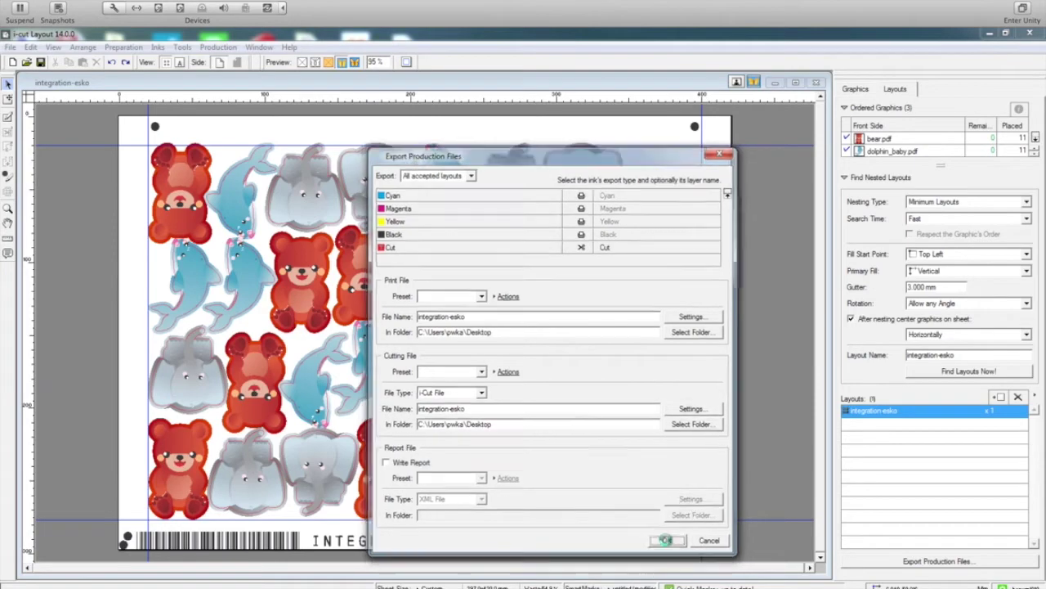